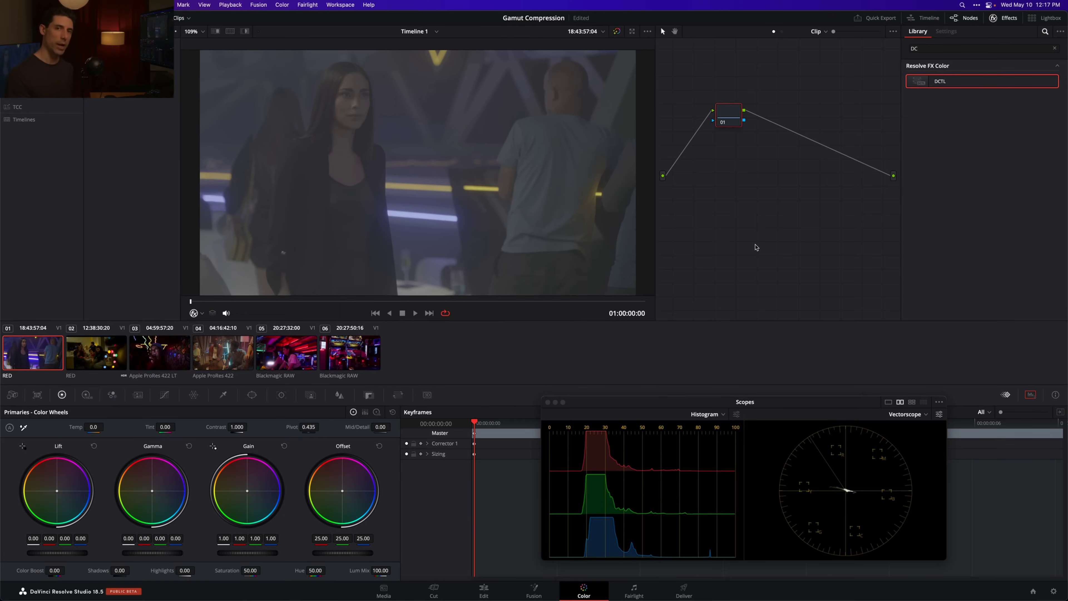
Set the project's color science to ACEScct with ACES version 1.2 and save the settings and project.
key("shift+9")
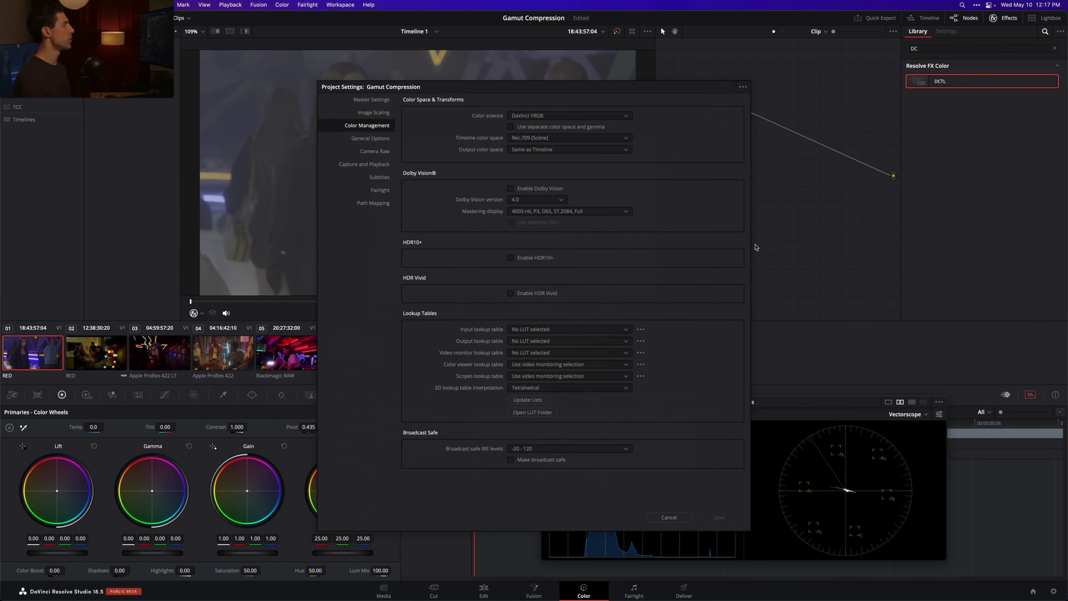
left_click(576, 116)
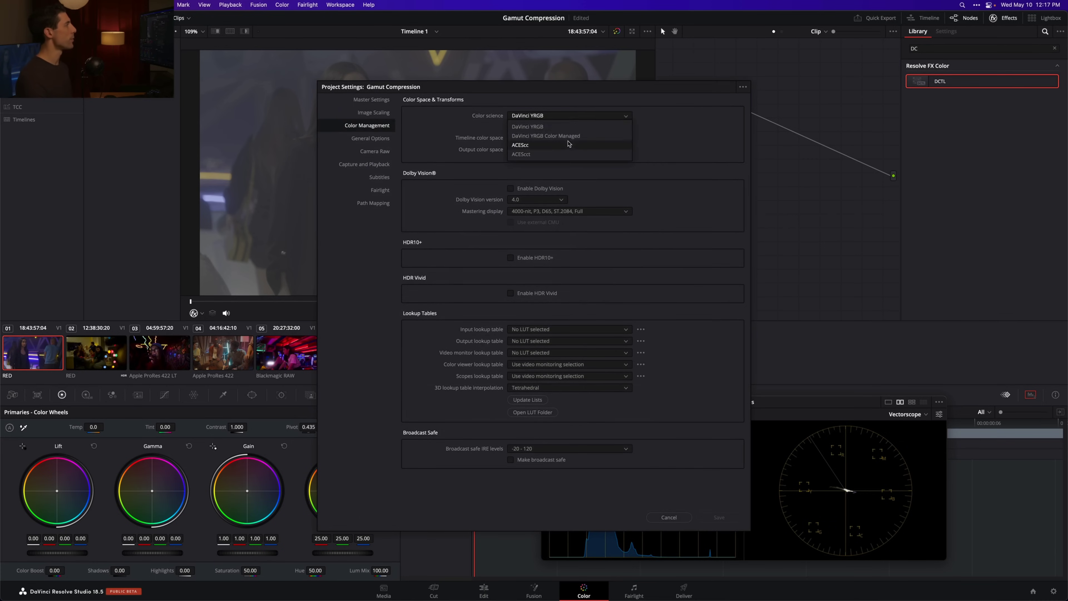
left_click(564, 154)
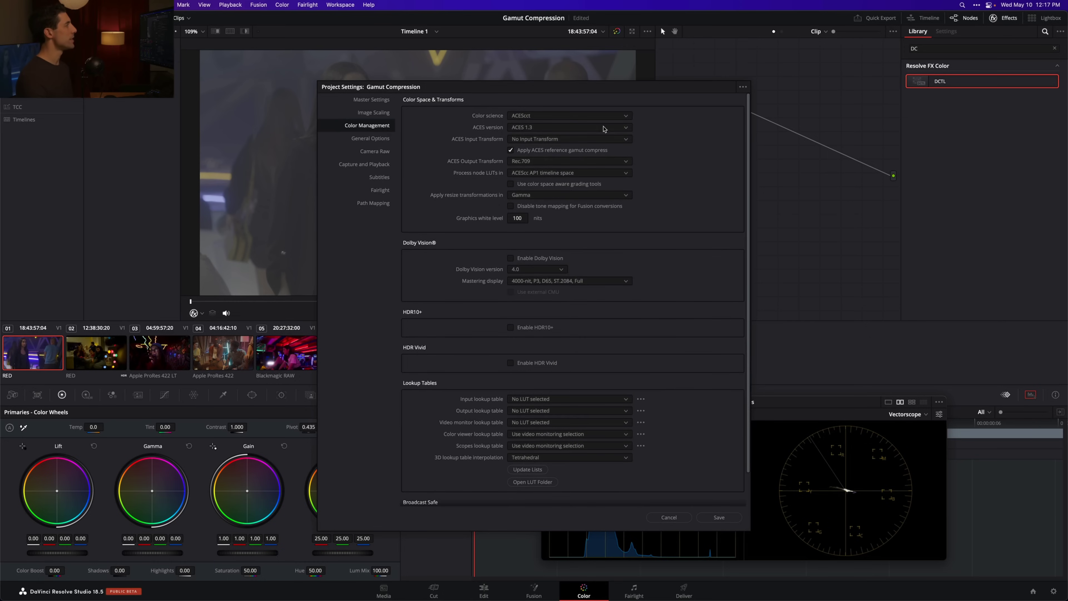
left_click(541, 129)
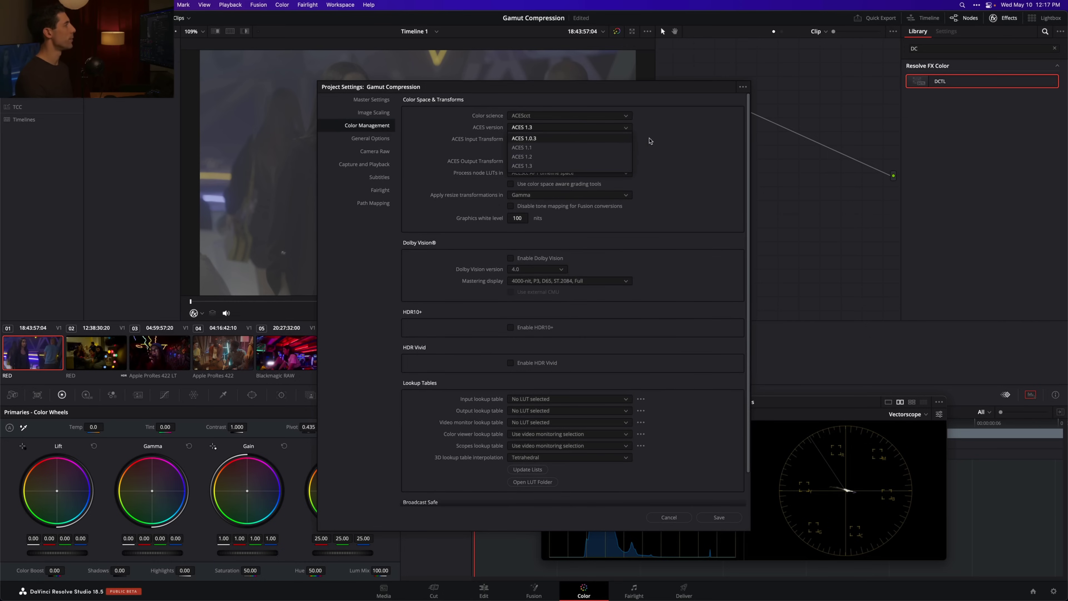
left_click(533, 157)
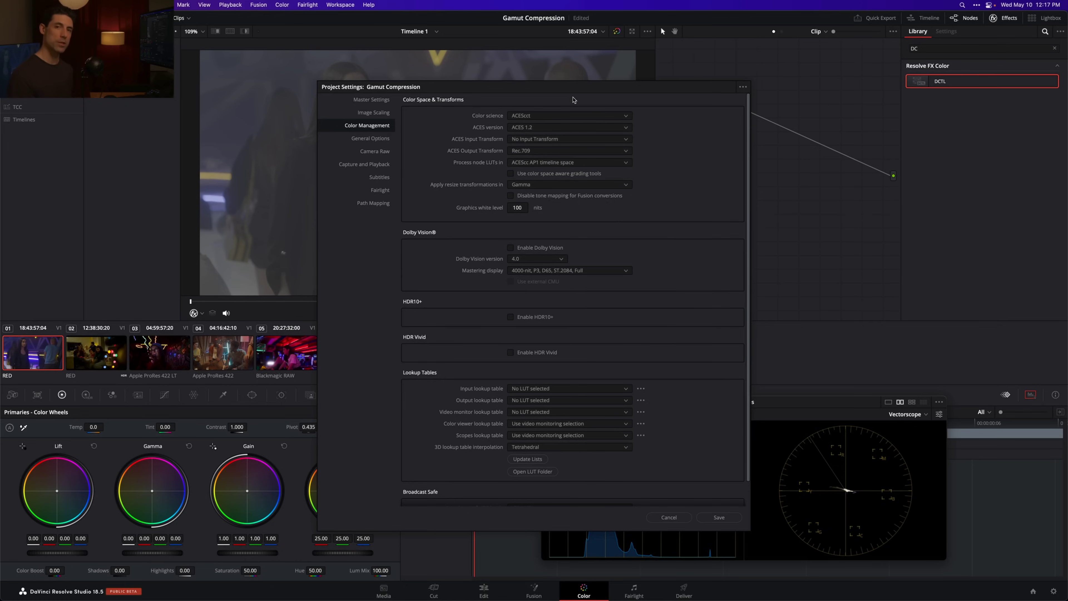
left_click_drag(464, 93, 796, 82)
left_click(1049, 506)
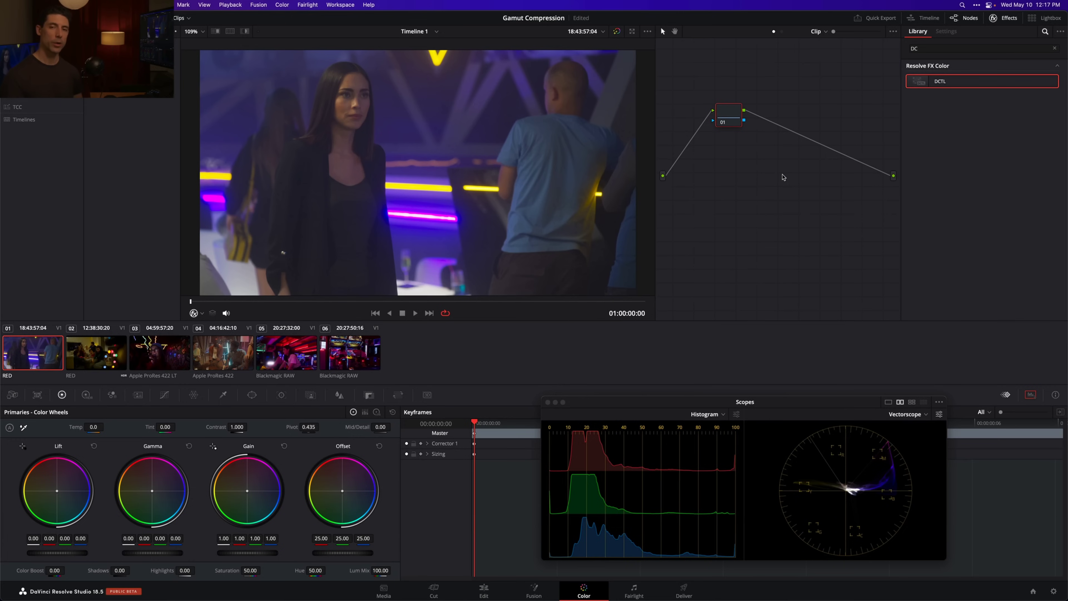
key("super+s")
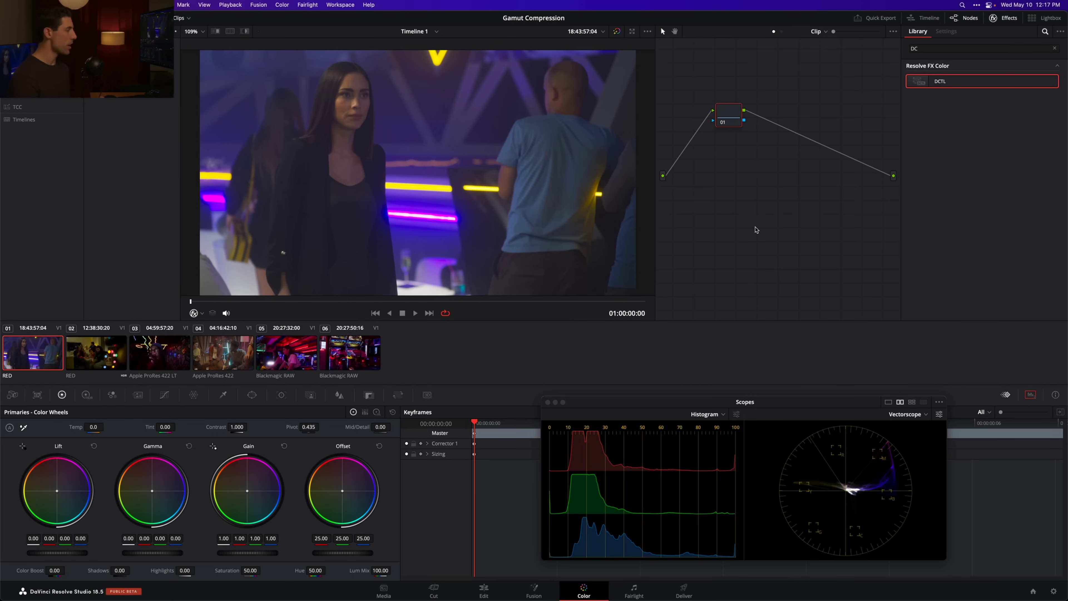
Change the project's ACES version to ACES 1.3 and save the settings.
key("shift+9")
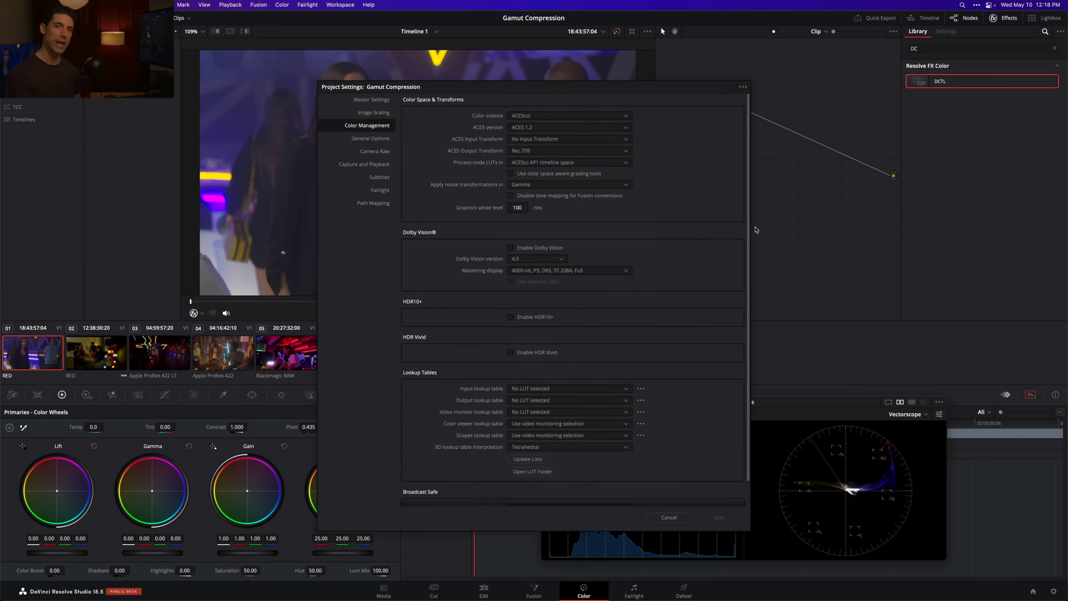
left_click(537, 127)
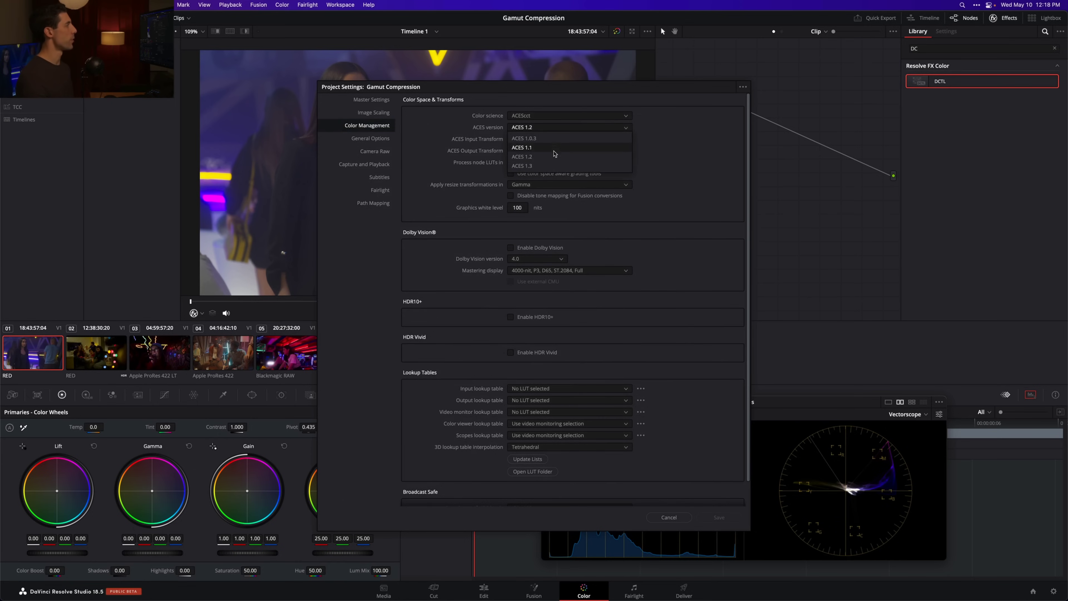
left_click(550, 165)
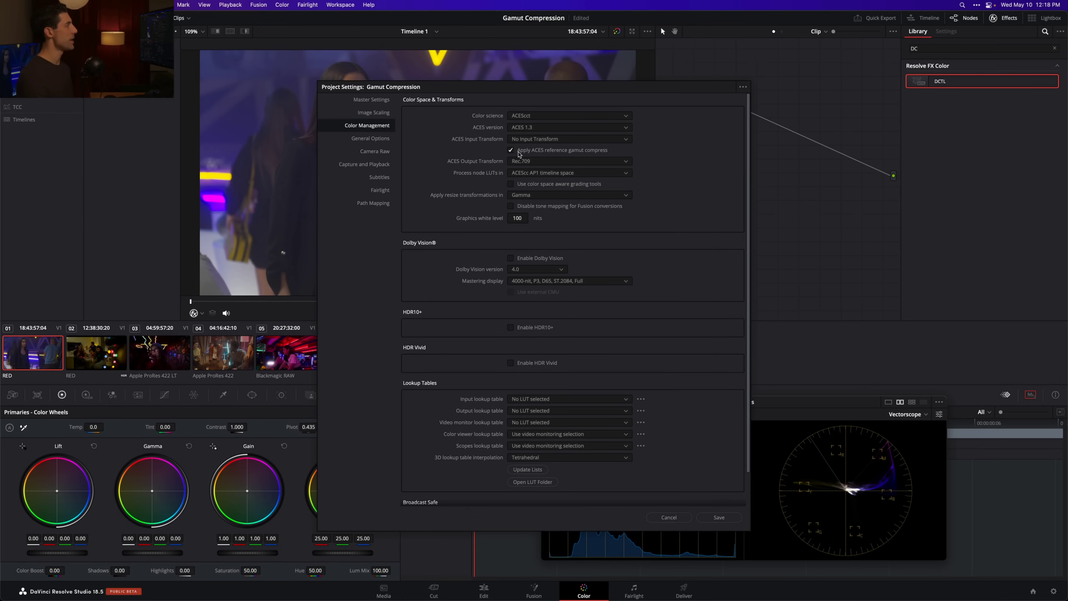
left_click_drag(555, 88, 870, 40)
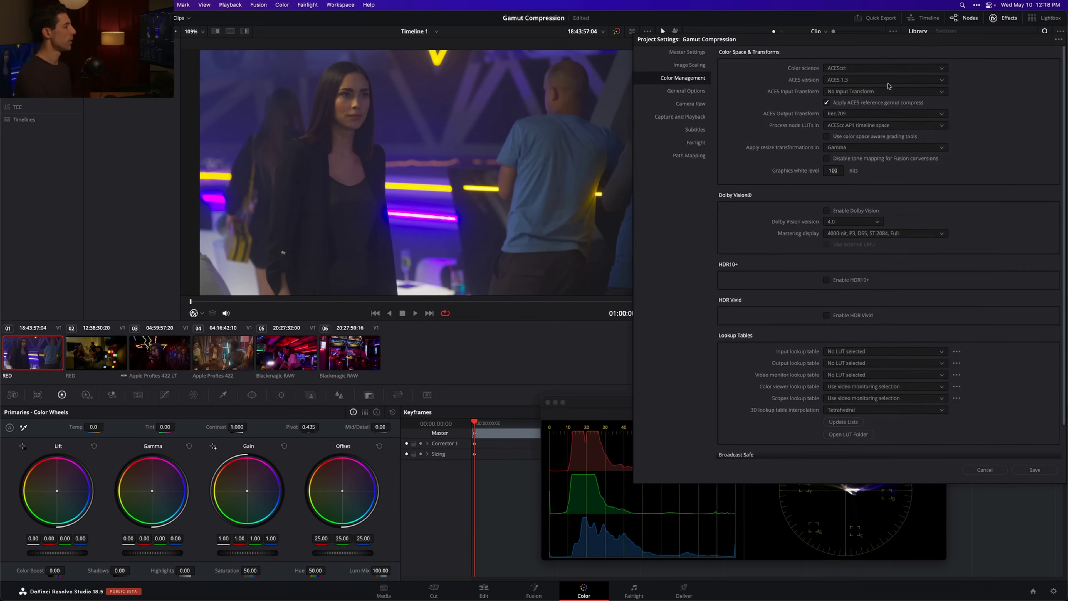
left_click(1035, 470)
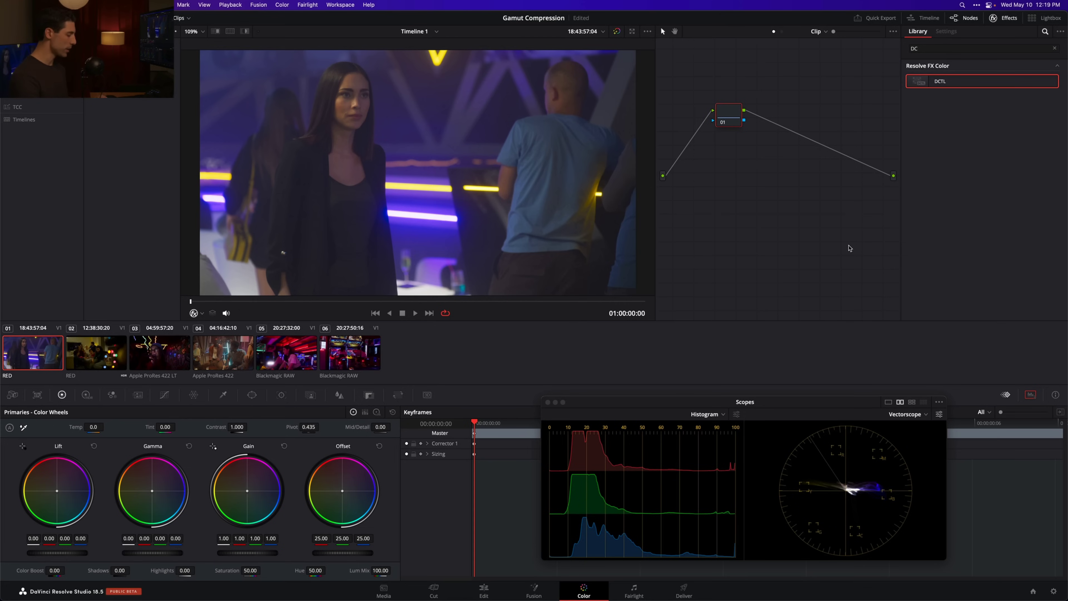
Set the project's color science to DaVinci YRGB Color Managed with the color processing mode Custom.
key("shift+9")
left_click(543, 116)
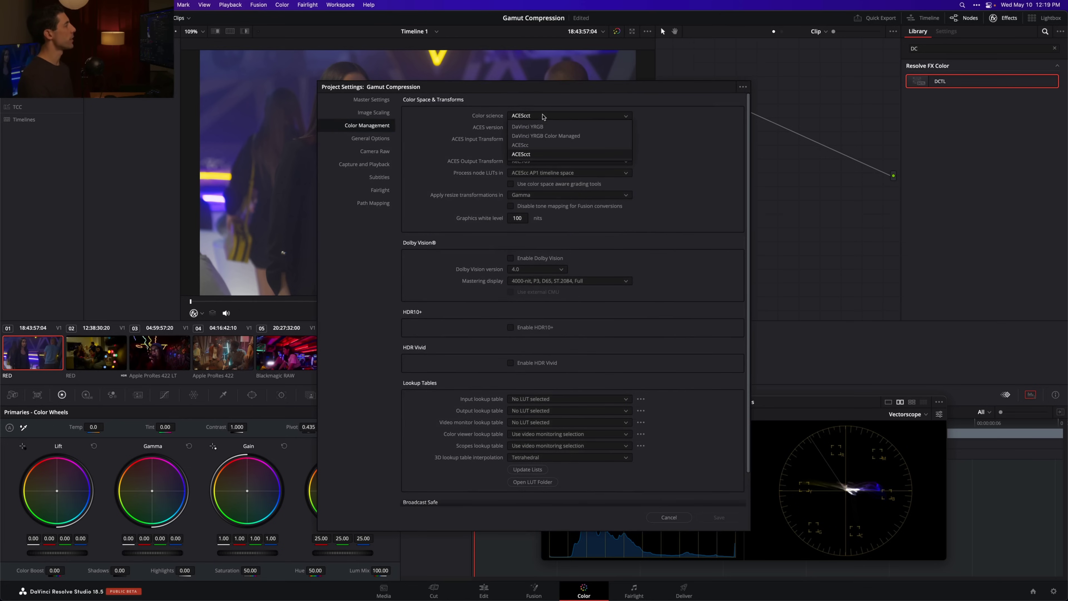
left_click(579, 136)
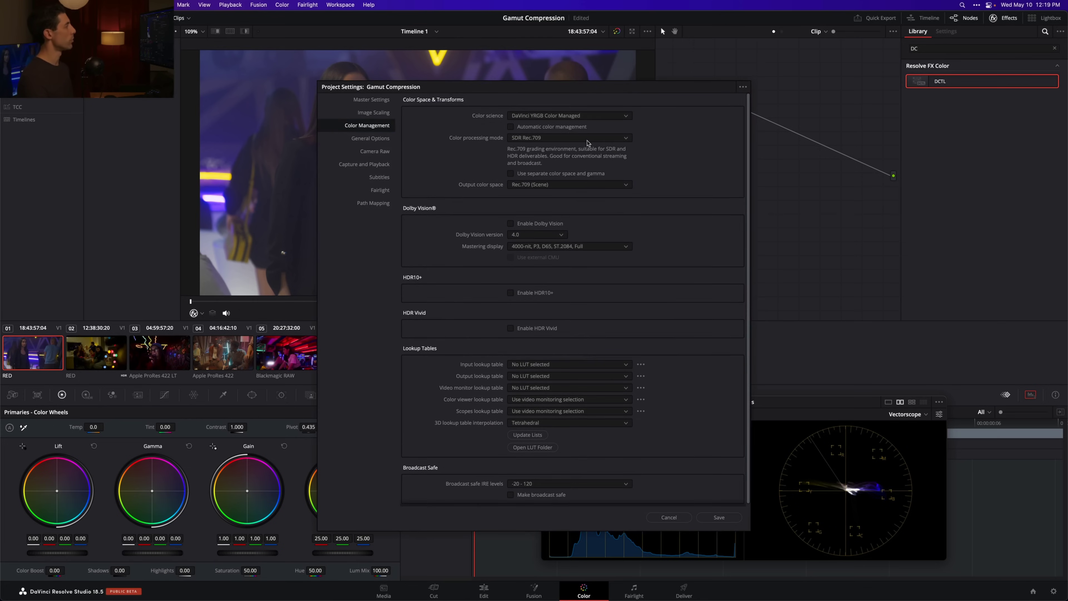
left_click(569, 139)
left_click(588, 236)
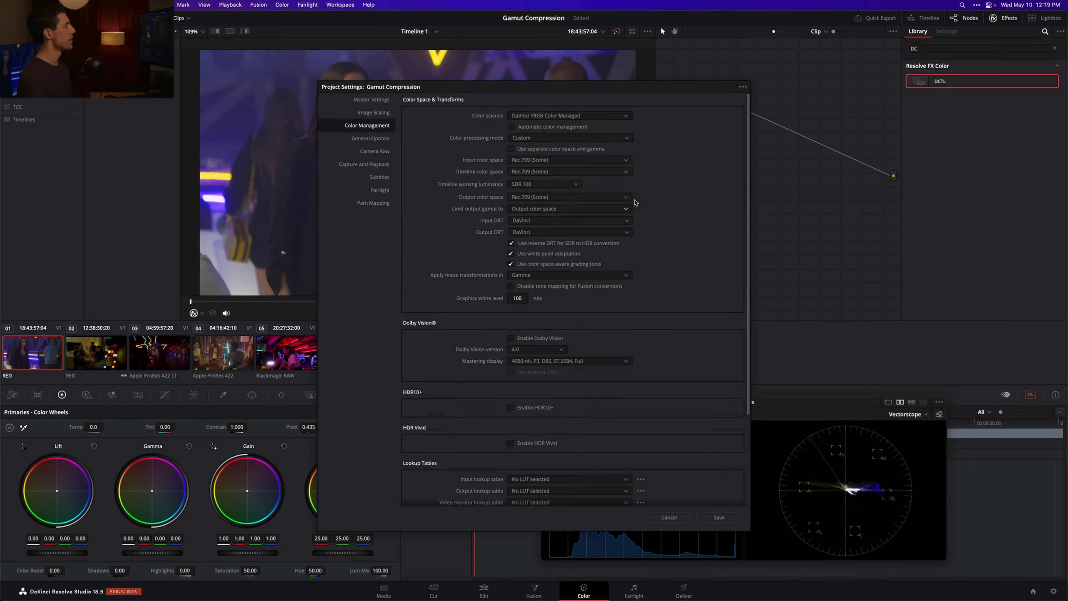
Set the timeline color space to DaVinci WG/Intermediate and the timeline working luminance to Custom.
left_click(543, 171)
scroll(555, 210, "up", 5)
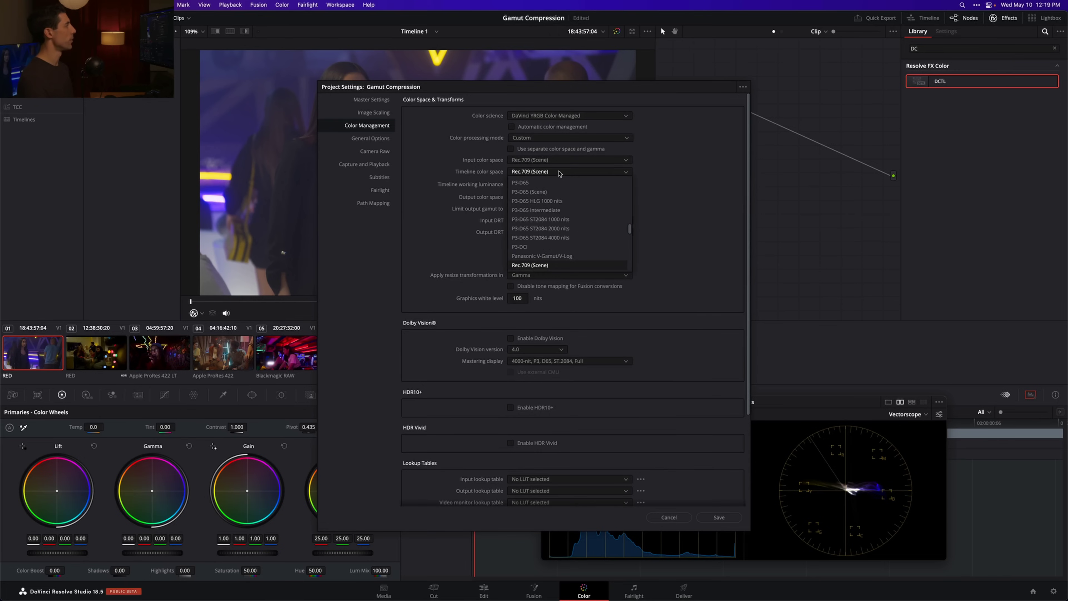
left_click(570, 182)
left_click(538, 185)
left_click(540, 279)
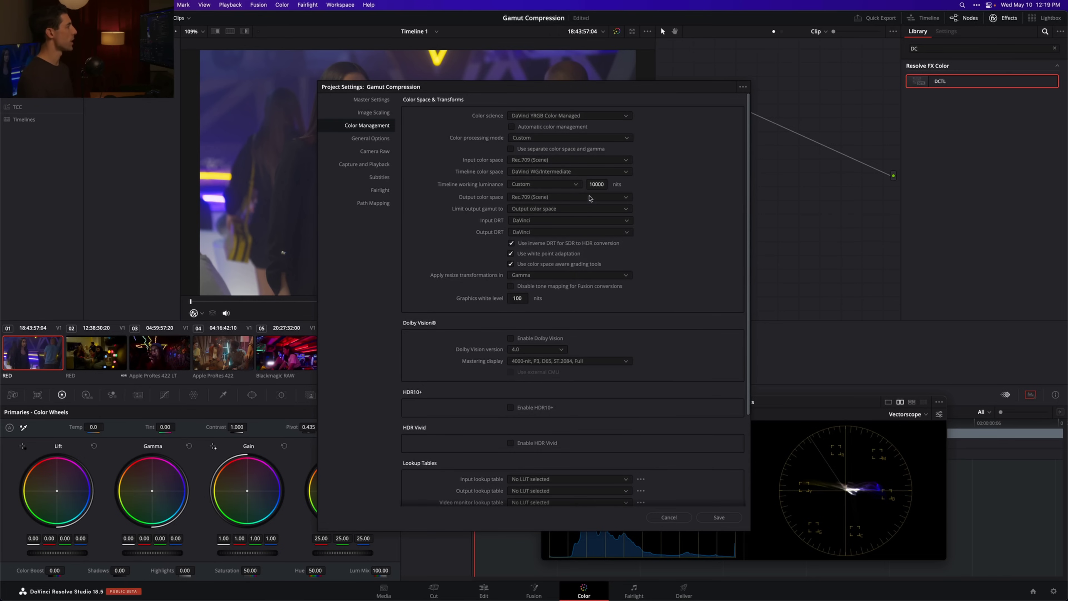
Set output color space to Rec.709 Gamma 2.4, input DRT to None and output DRT to Luminance Mapping, saving the settings.
left_click(568, 196)
left_click(549, 233)
left_click(549, 221)
left_click(555, 231)
left_click(564, 230)
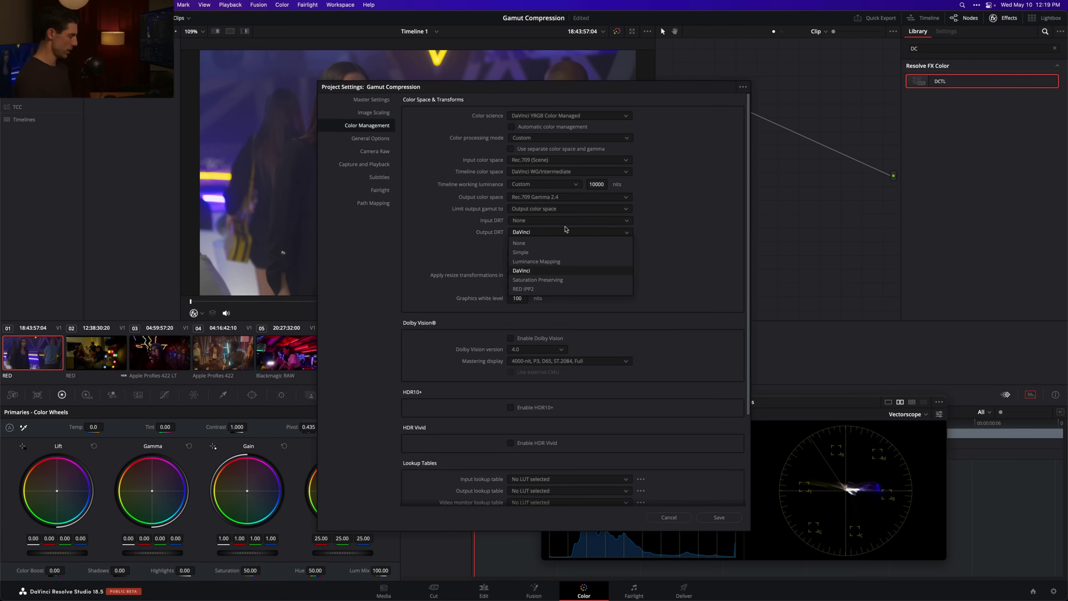
left_click(536, 261)
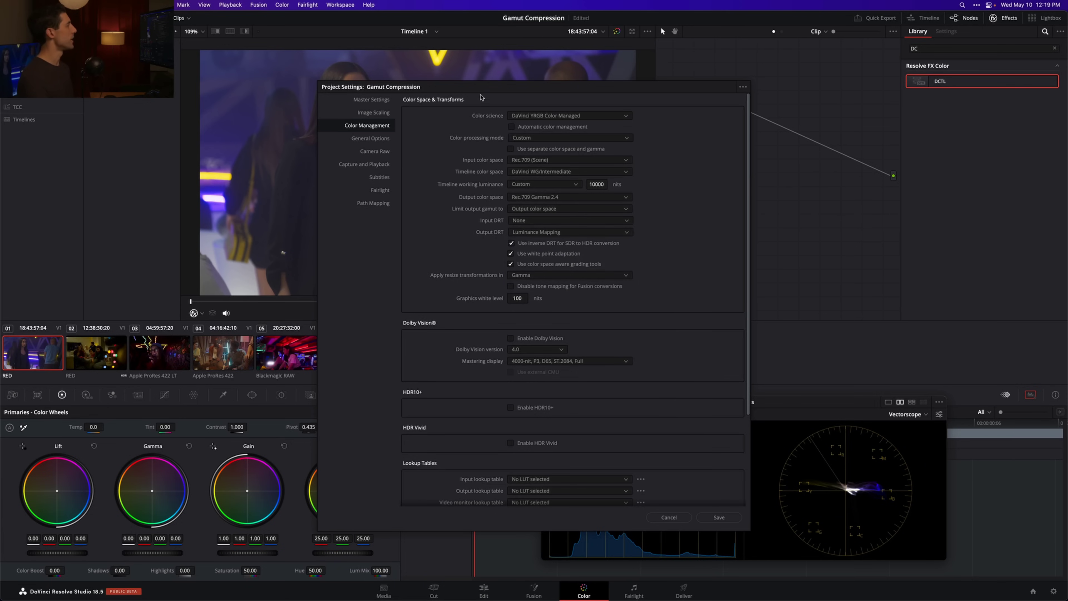
left_click_drag(490, 89, 484, 88)
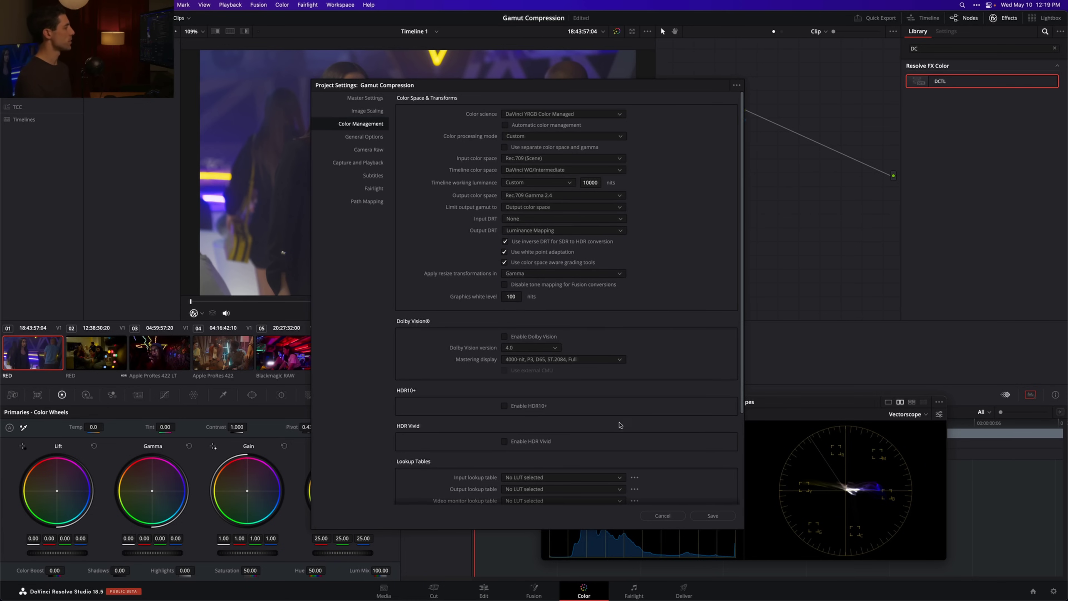
left_click(713, 516)
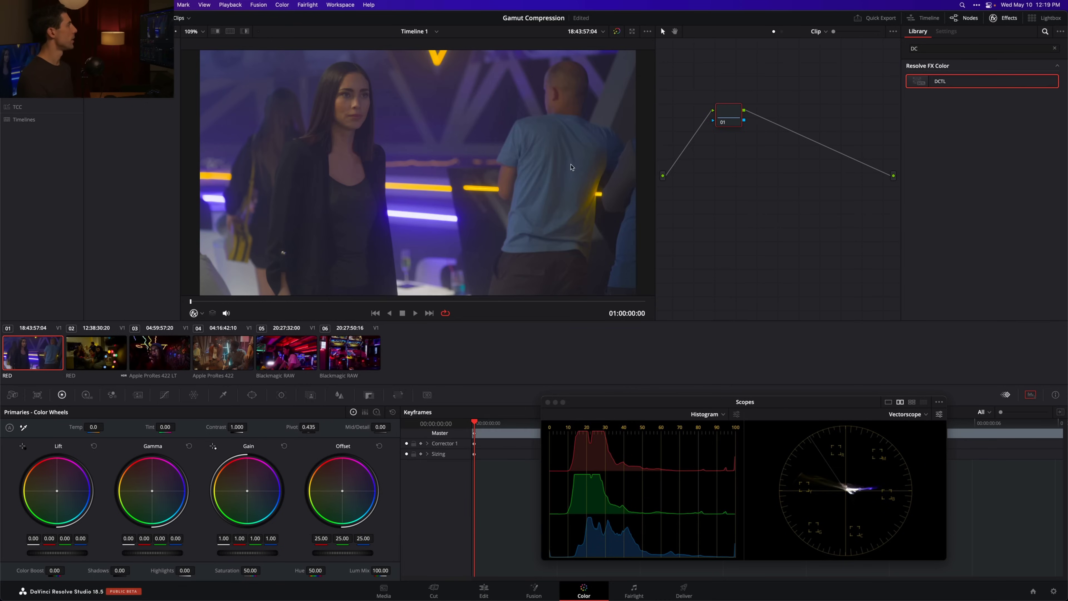
Switch to clip 02 and examine its colored out-of-focus lights up close before fitting the whole image again.
left_click_drag(723, 115, 726, 121)
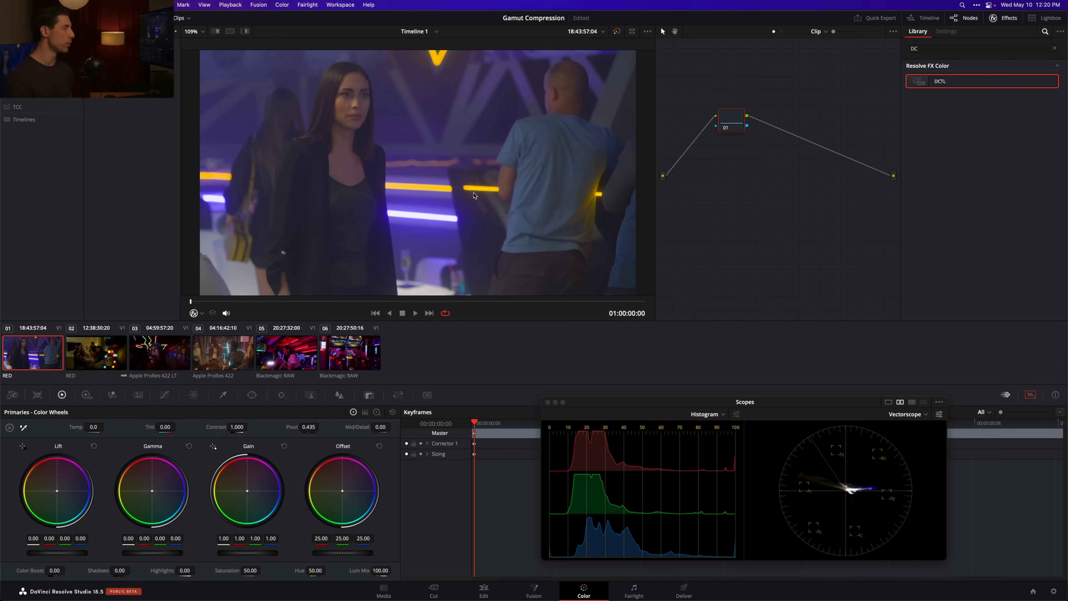
left_click(92, 354)
scroll(558, 239, "up", 10)
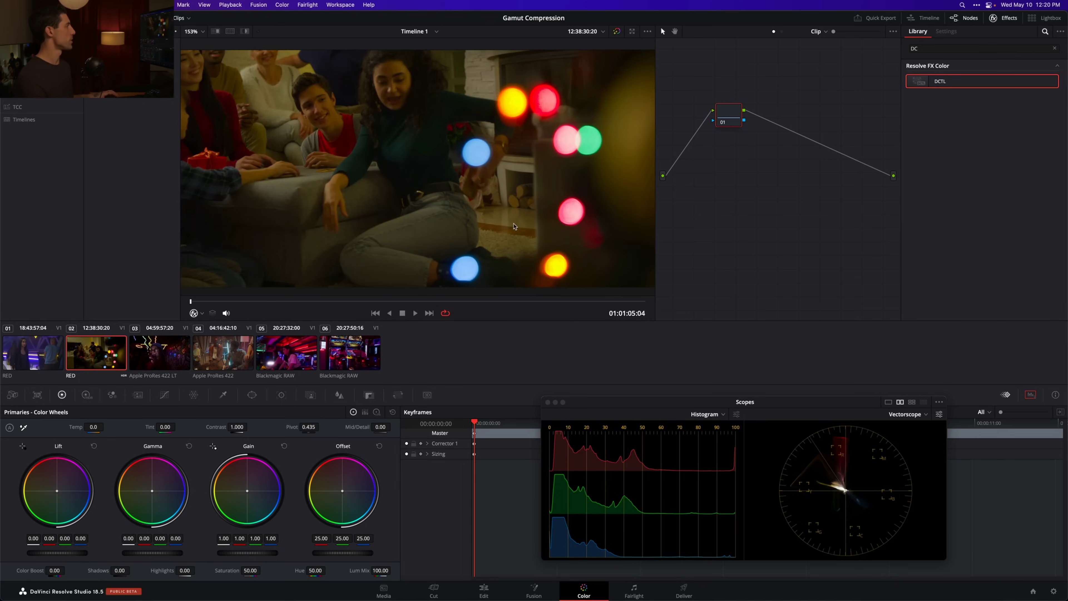
scroll(425, 271, "up", 3)
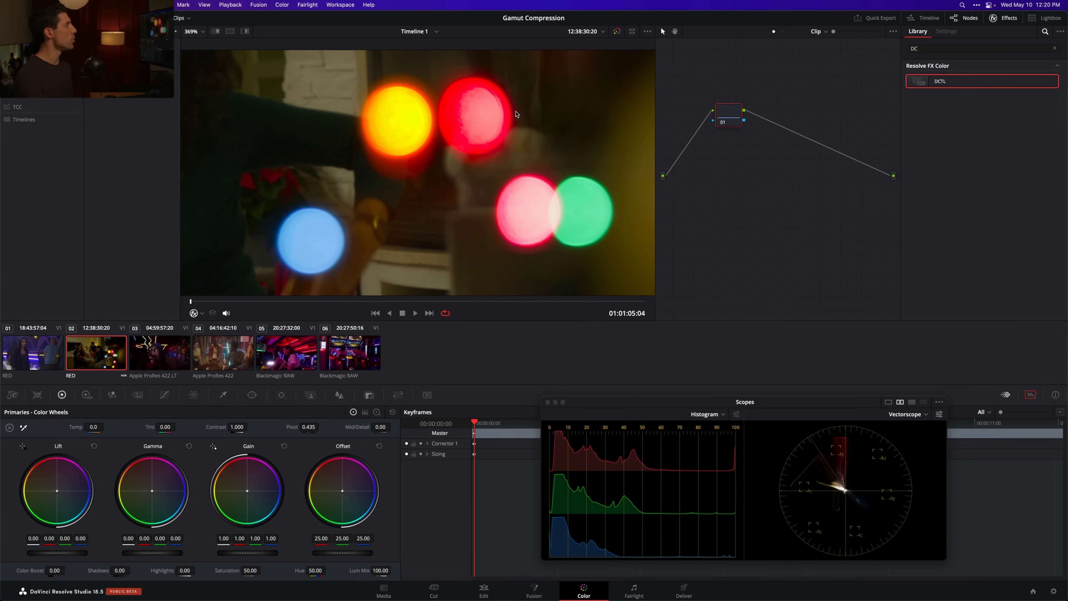
key("shift+z")
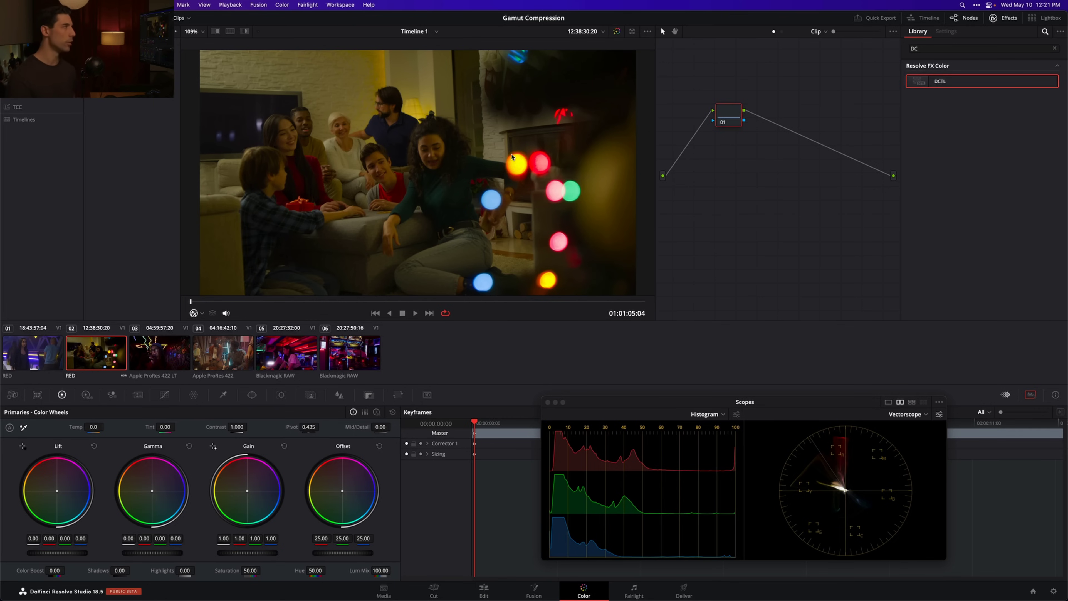
Search the effects library for "dc" and add the DCTL effect as a new node after node 01.
left_click_drag(724, 107, 746, 136)
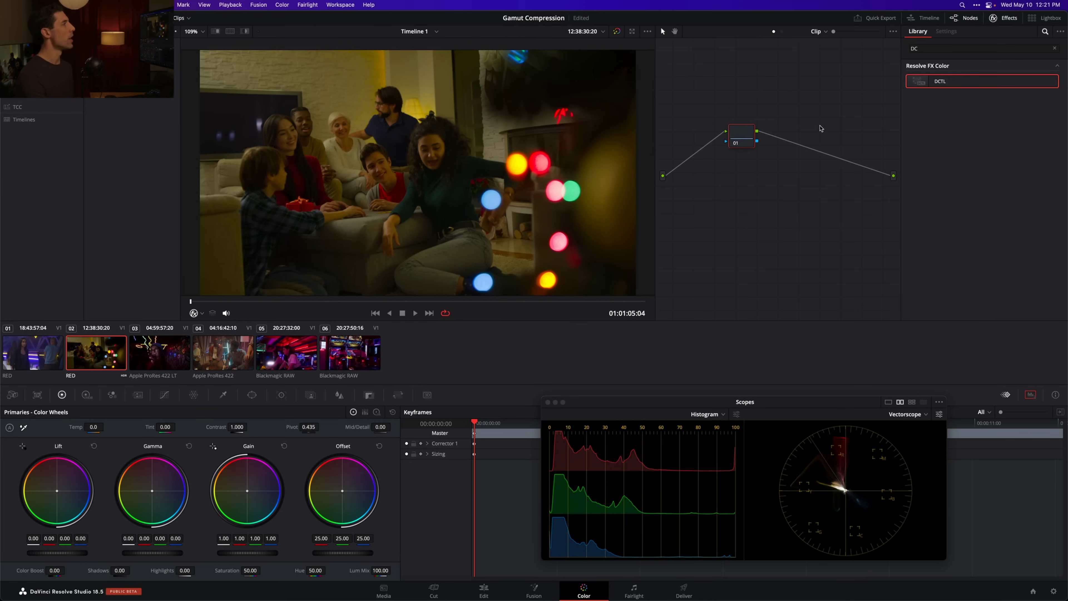
left_click(999, 19)
left_click(1003, 19)
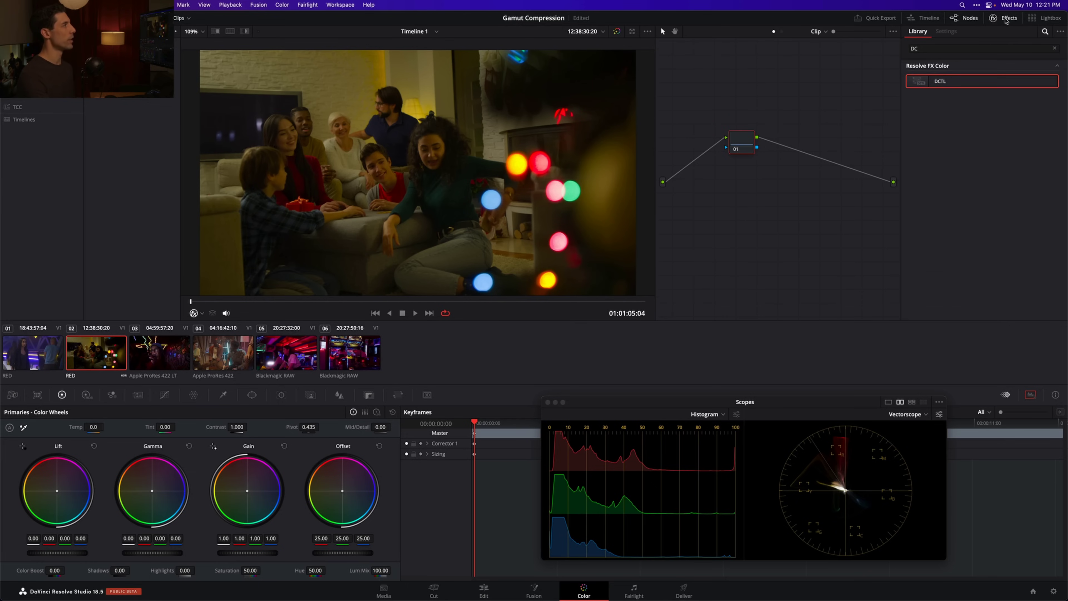
left_click(931, 50)
key("super+a")
type("dc")
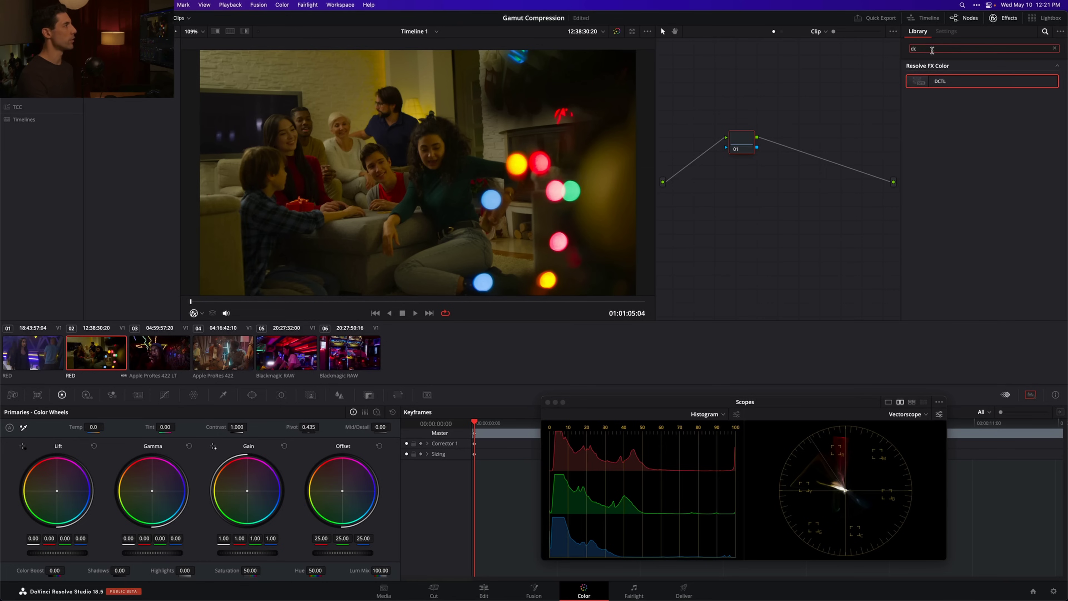
left_click_drag(951, 84, 829, 140)
Insert two serial nodes between the first node and the DCTL node.
key("shift+s")
key("shift+s")
key("shift+s")
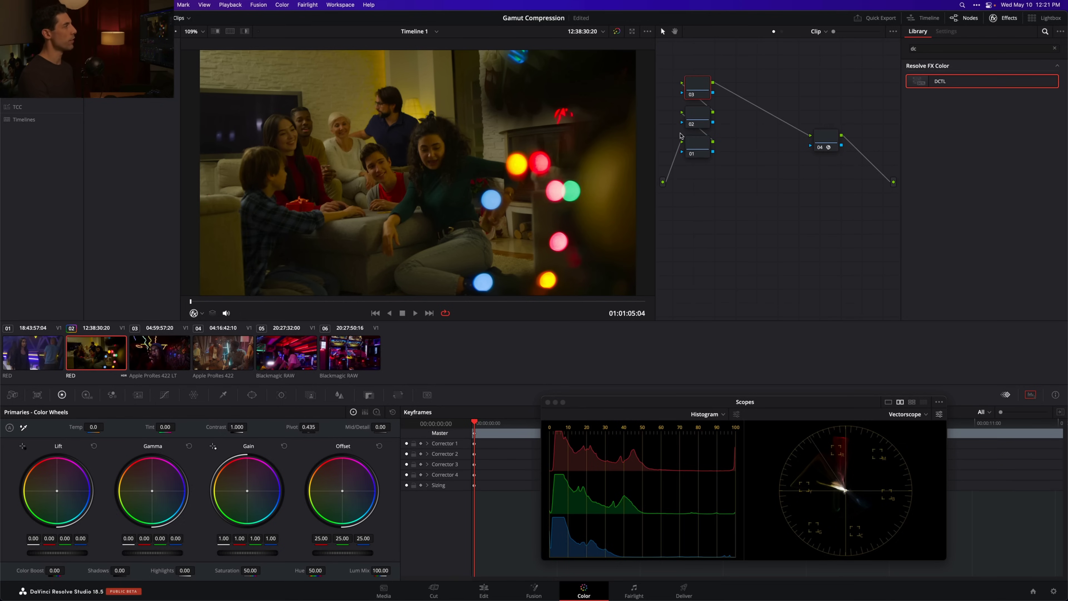
Load CKC GamutCompress v1.2k in the DCTL node and set its working space to Davinci Wide Gamut Intermediate.
left_click_drag(827, 141, 840, 142)
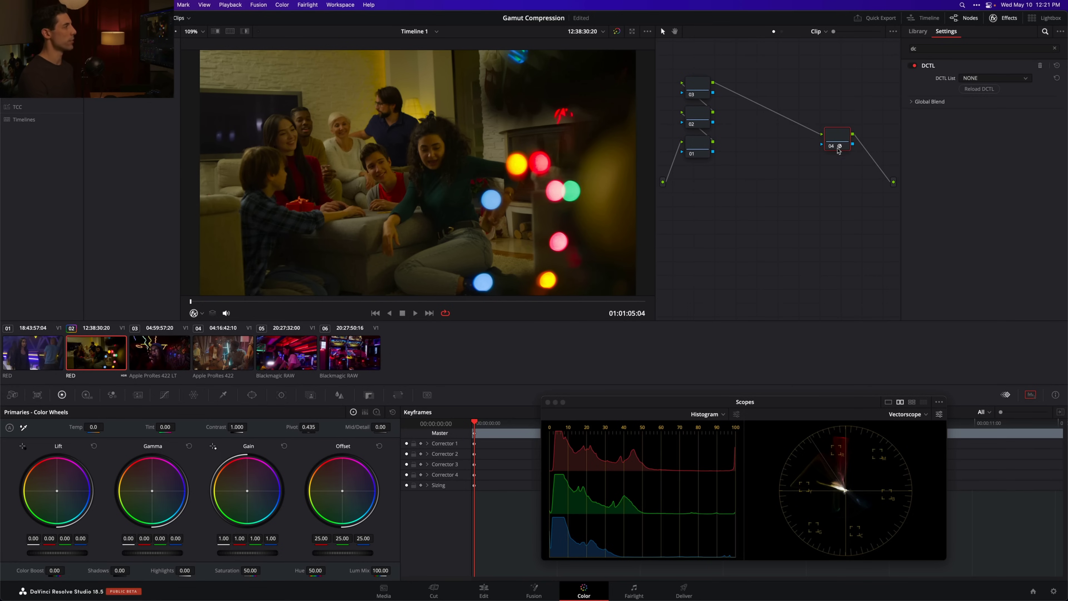
left_click(1006, 79)
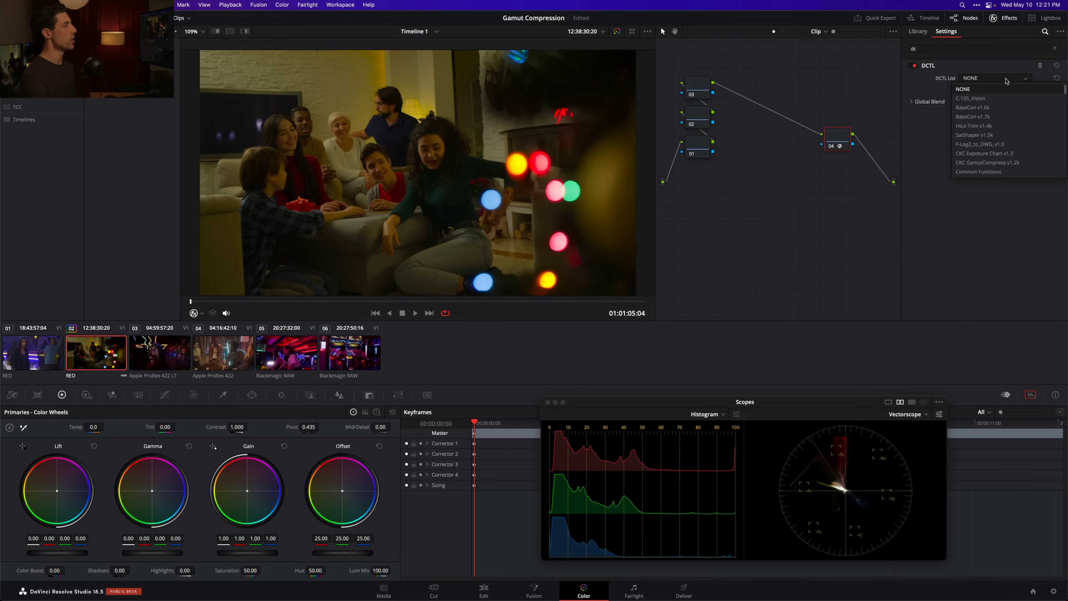
left_click(1025, 163)
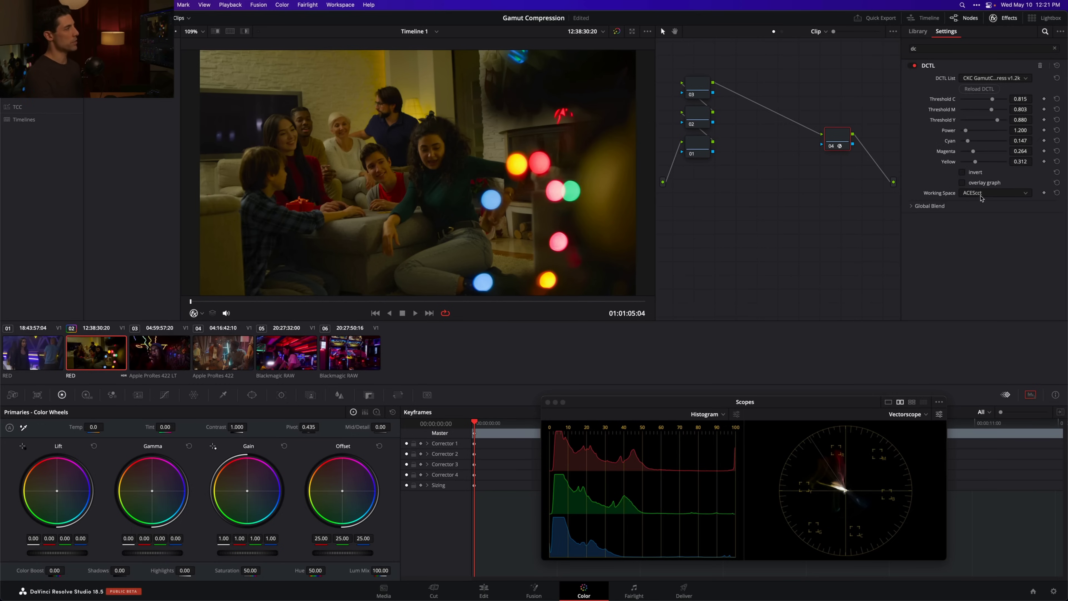
left_click(970, 196)
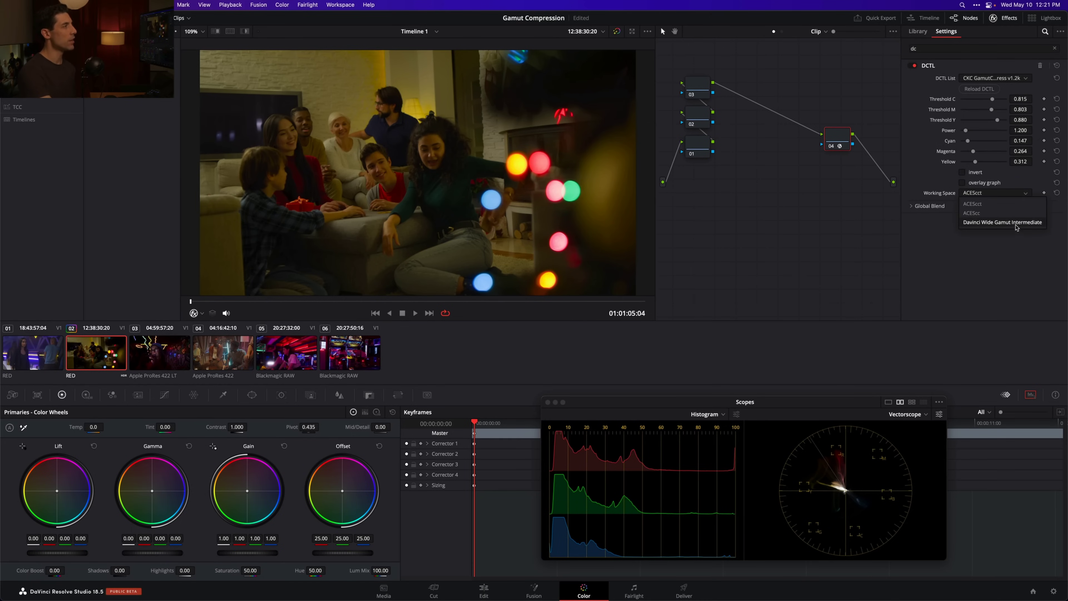
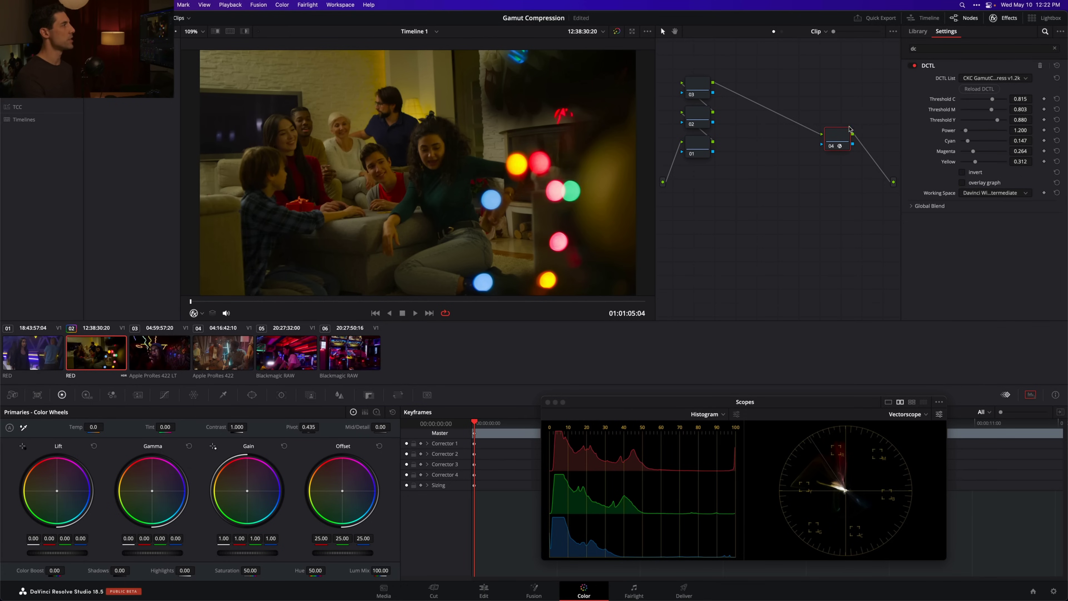
left_click_drag(839, 140, 839, 139)
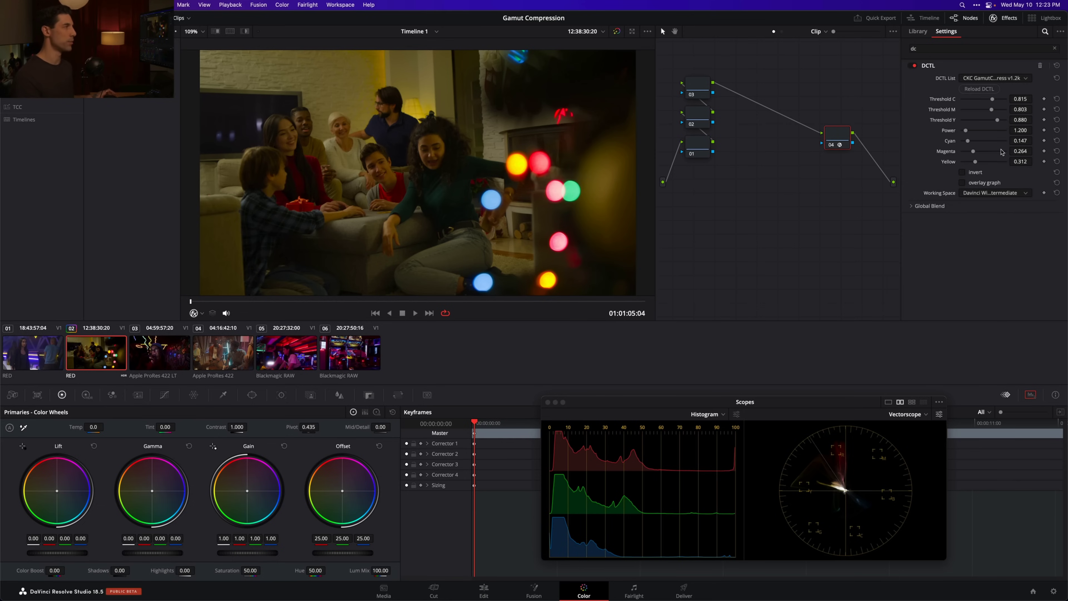
Compare the image with the gamut compression node 04 disabled and enabled, examining the colored lights up close before fitting the whole image again.
scroll(542, 201, "up", 8)
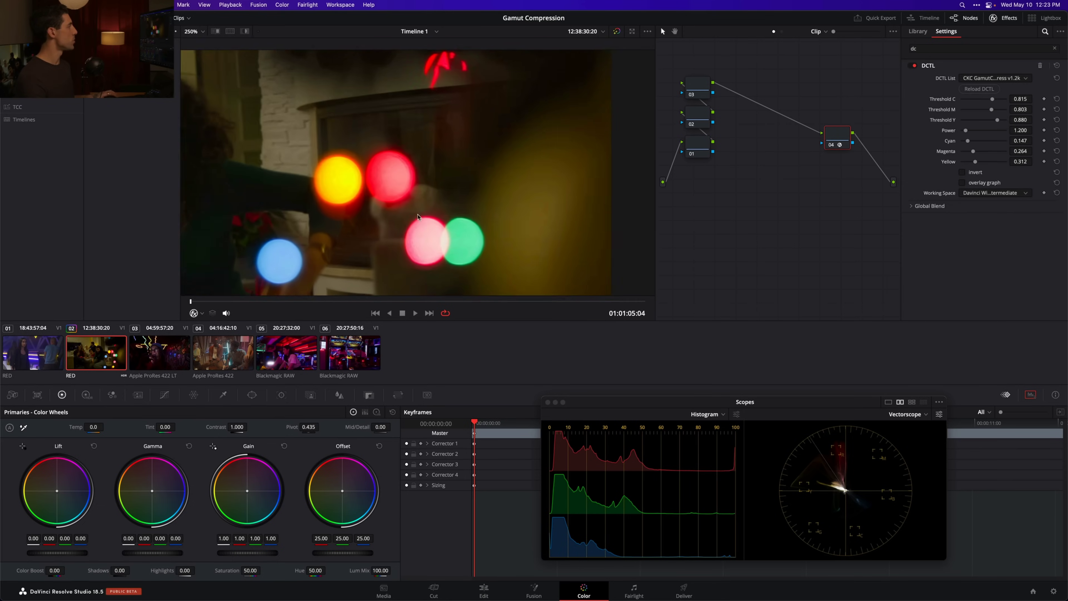
scroll(448, 192, "up", 3)
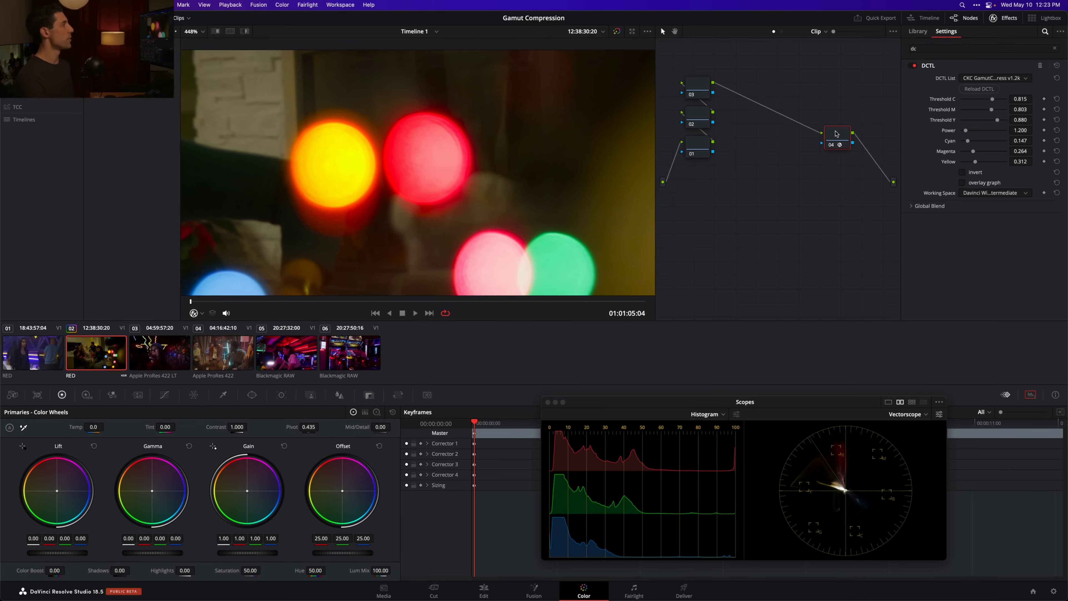
left_click(836, 133)
key("super+d")
key("super+d")
key("super+d")
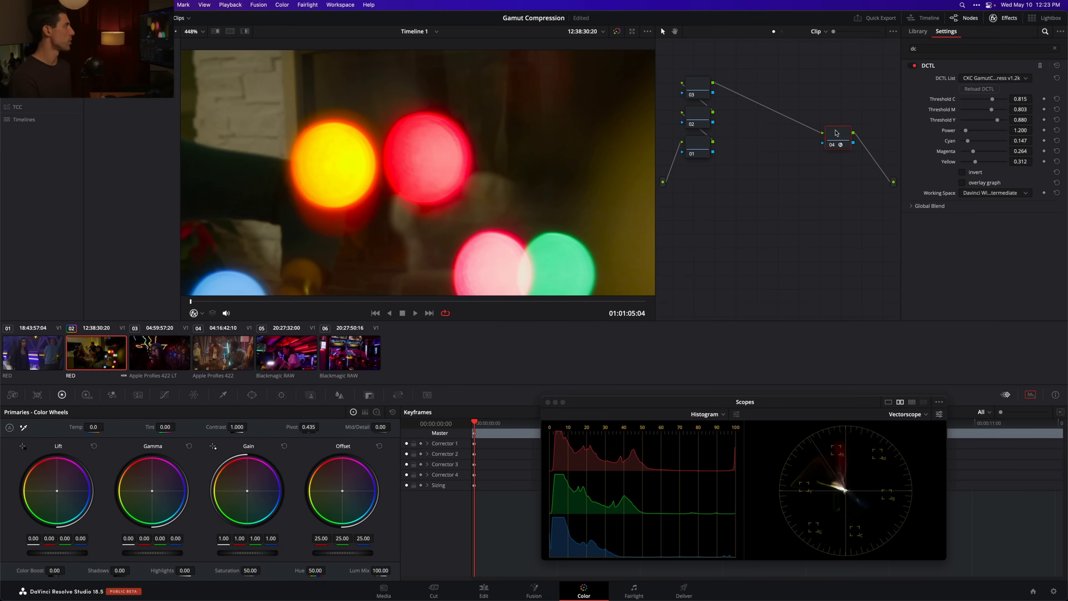
key("super+d")
key("super+d")
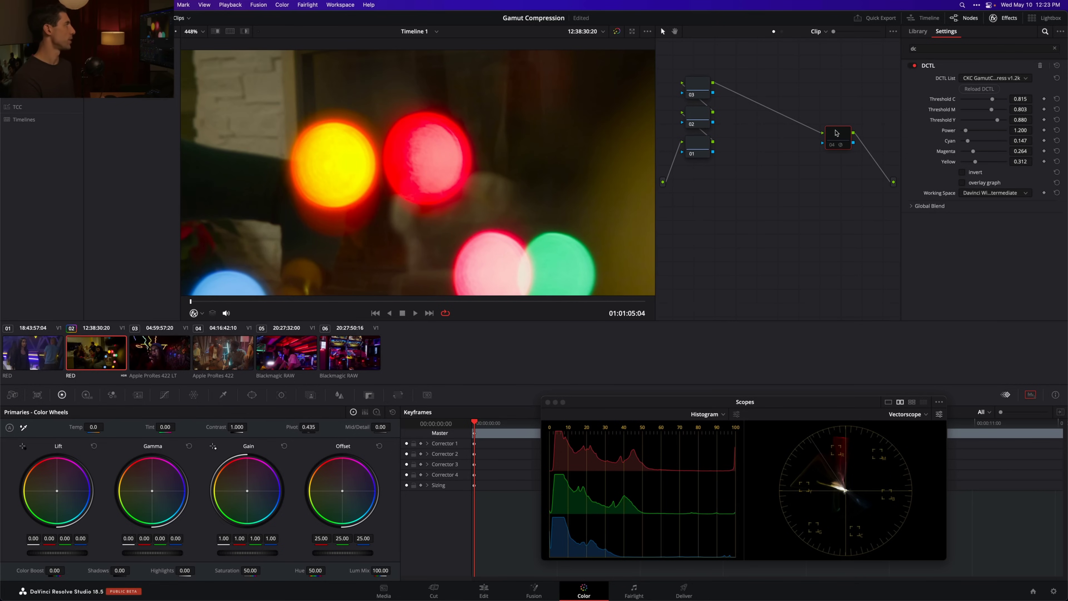
key("super+d")
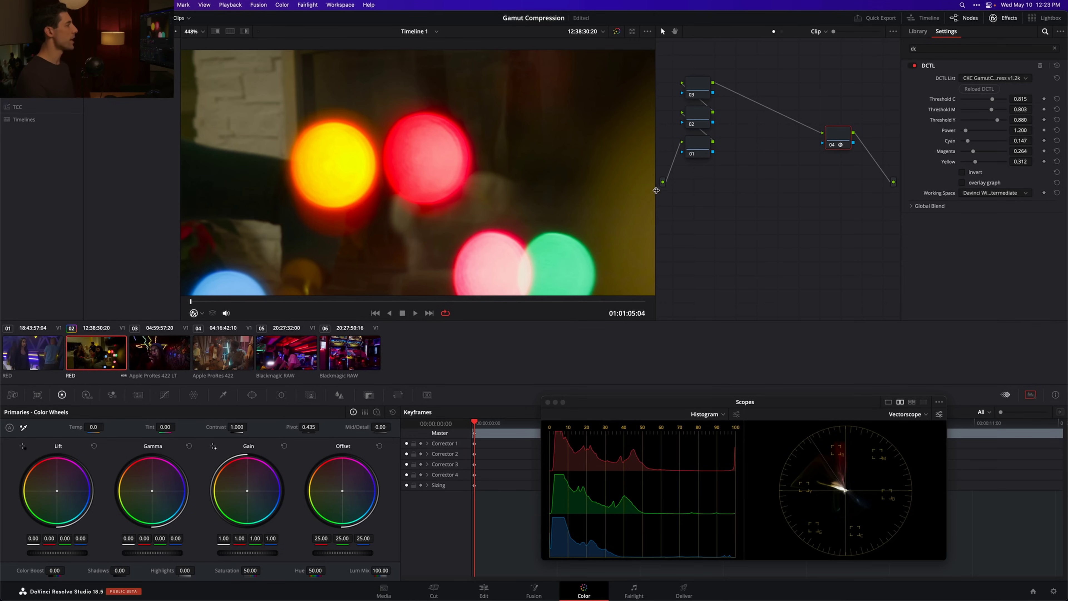
key("shift+z")
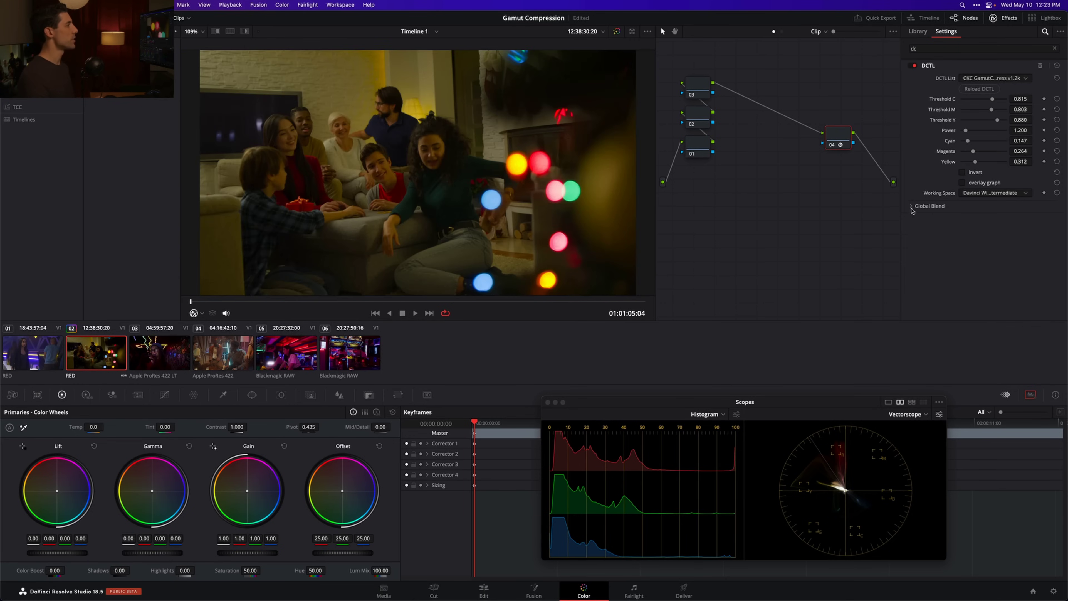
Turn on the DCTL's overlay graph and inspect the cyan, magenta and yellow compression curves around the colored lights.
left_click(989, 184)
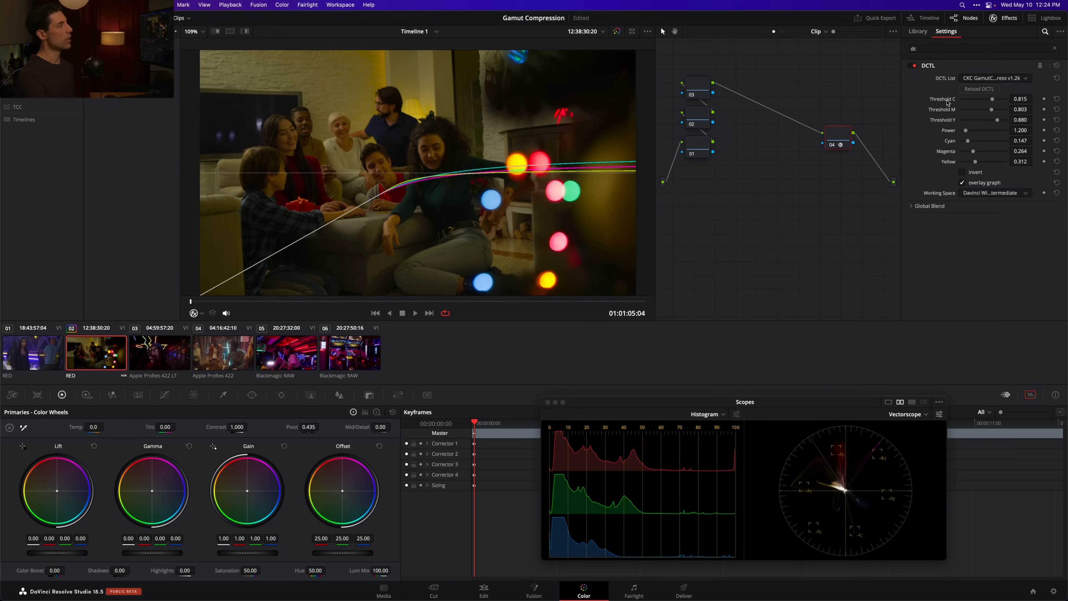
scroll(580, 213, "up", 5)
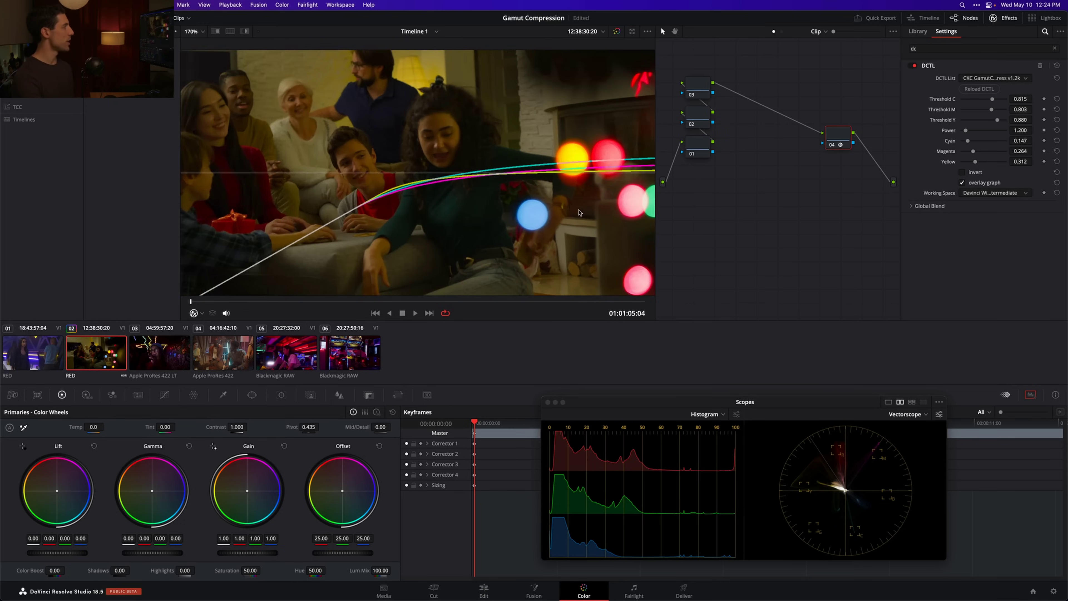
scroll(579, 213, "up", 10)
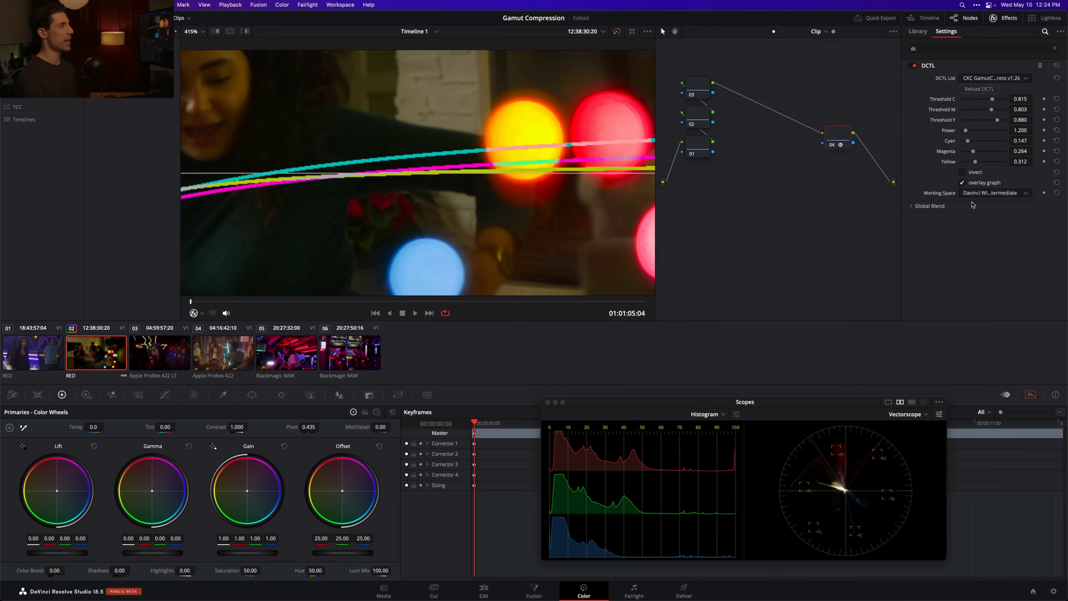
scroll(546, 244, "down", 2)
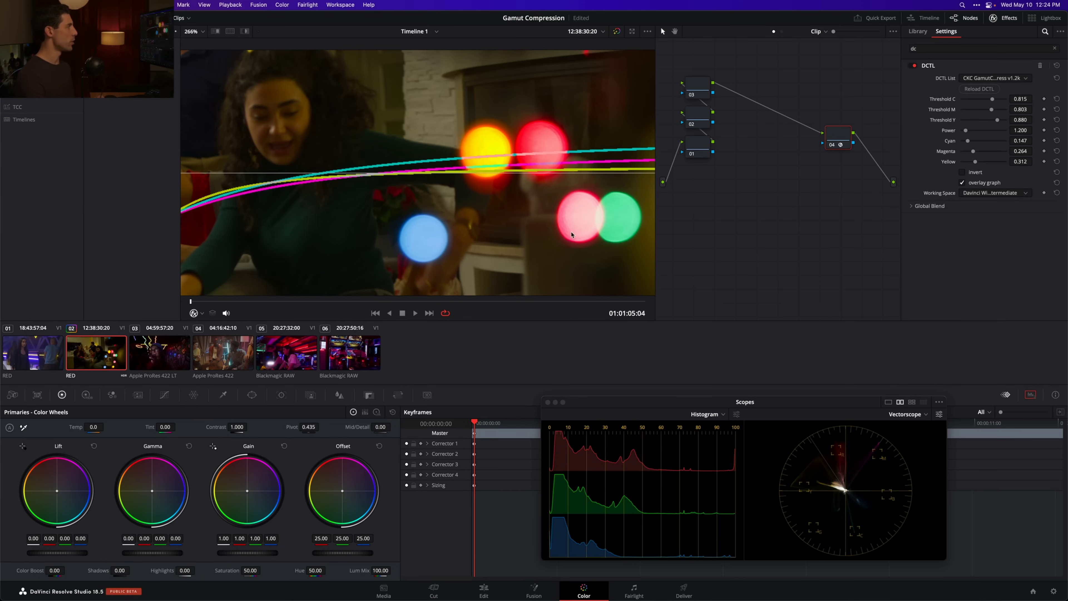
scroll(559, 240, "down", 3)
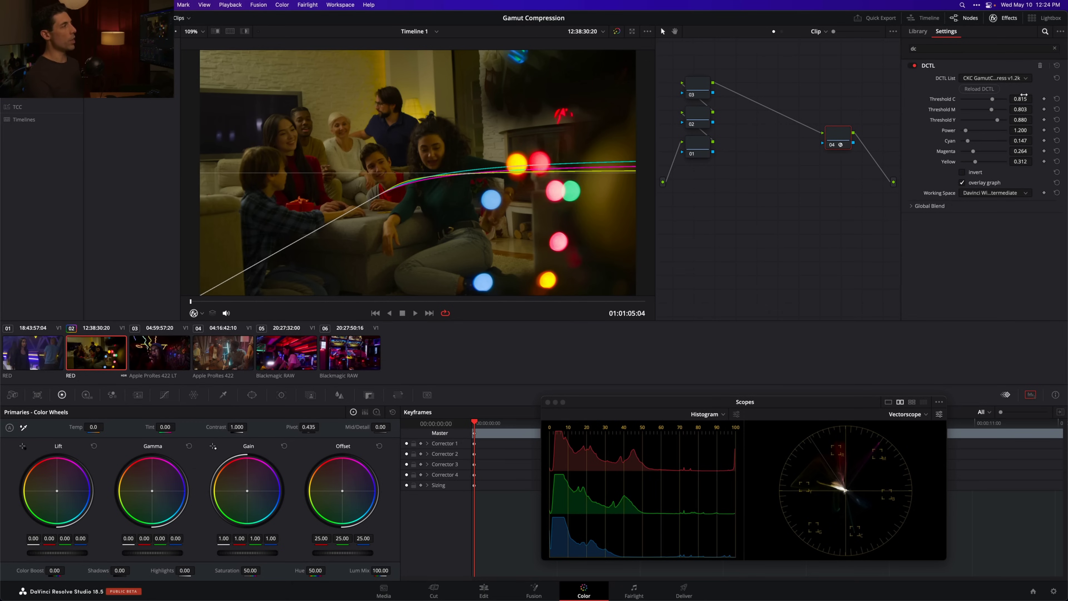
Examine the colored out-of-focus lights at several magnifications with the compression curves overlaid.
left_click(971, 89)
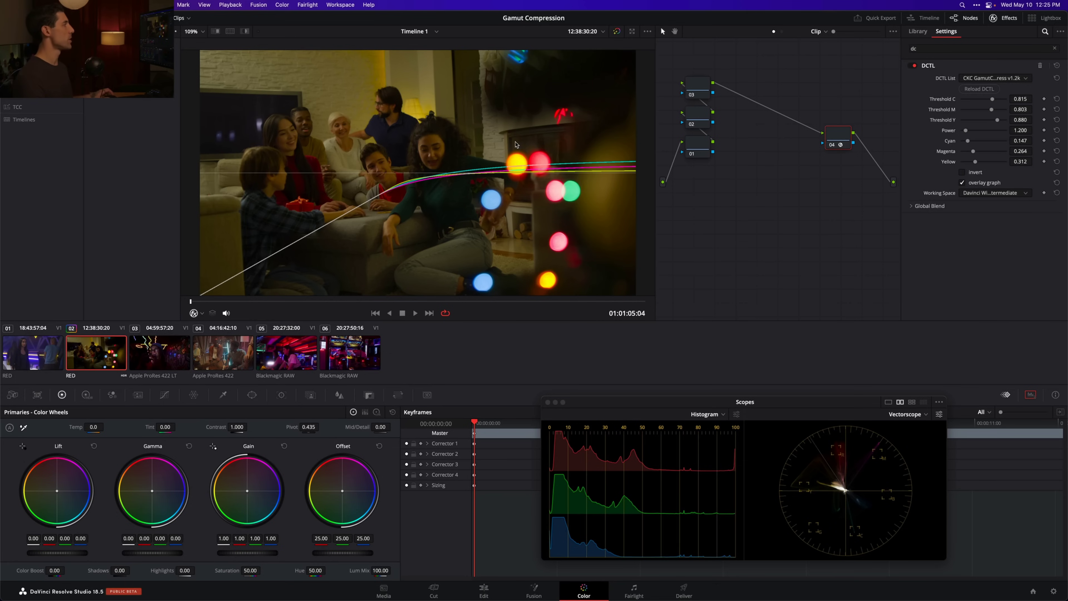
scroll(563, 187, "up", 10)
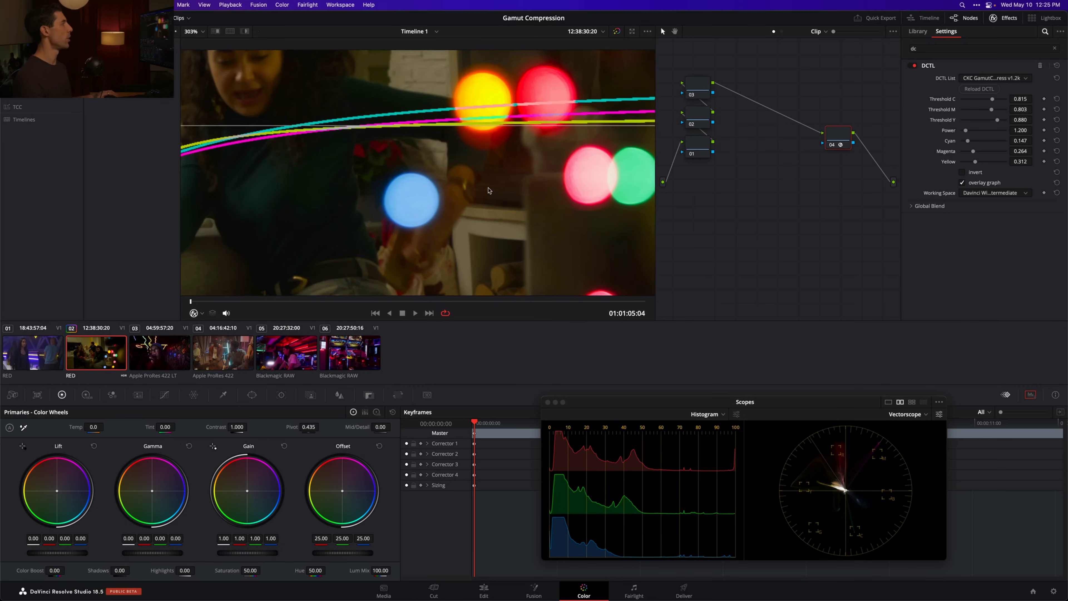
scroll(539, 169, "down", 7)
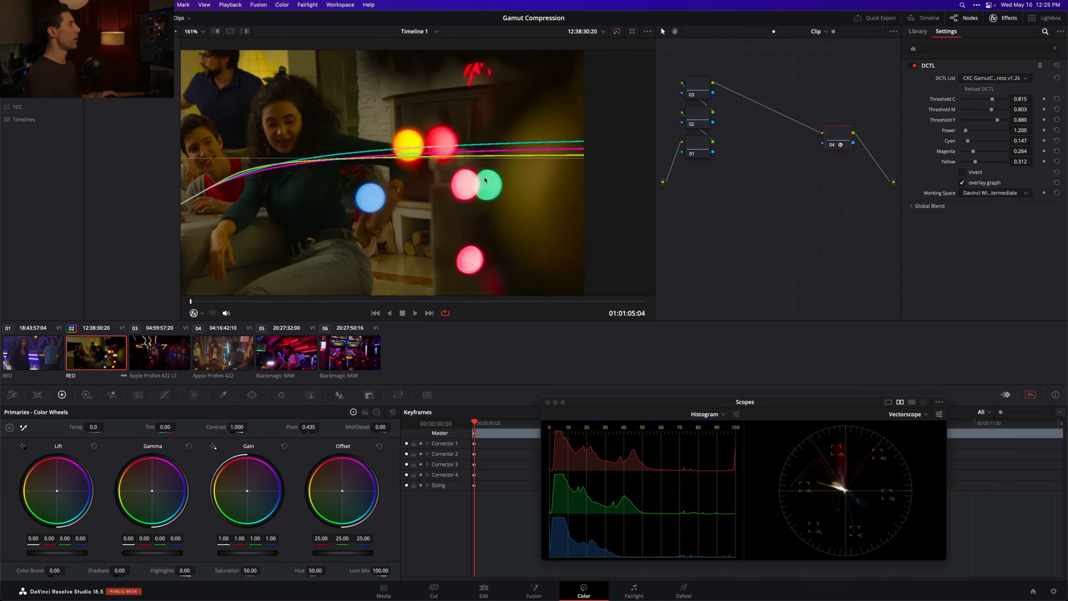
scroll(539, 169, "down", 3)
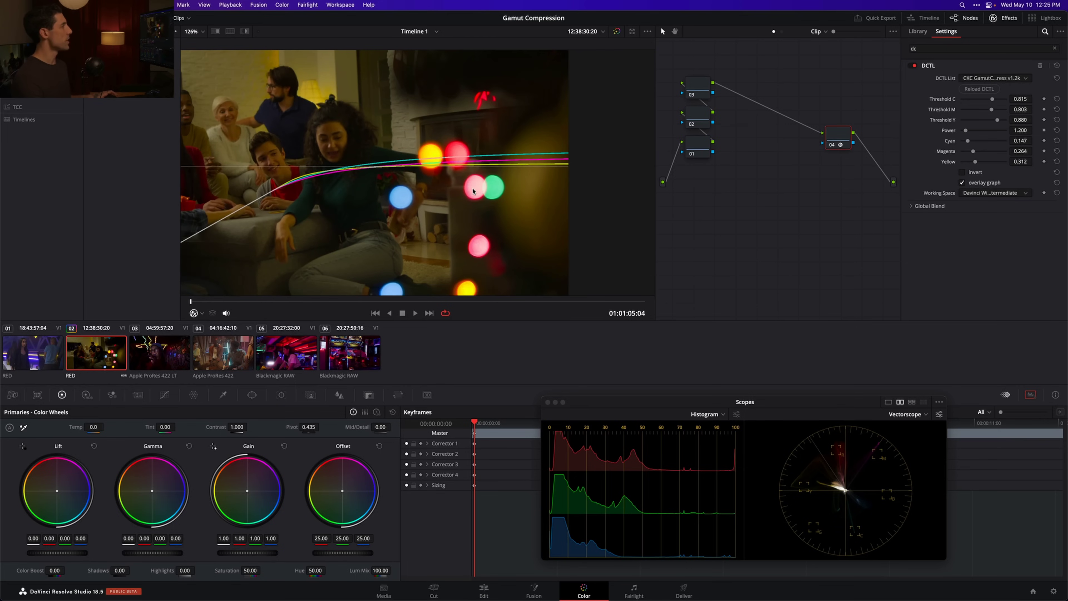
scroll(489, 193, "up", 3)
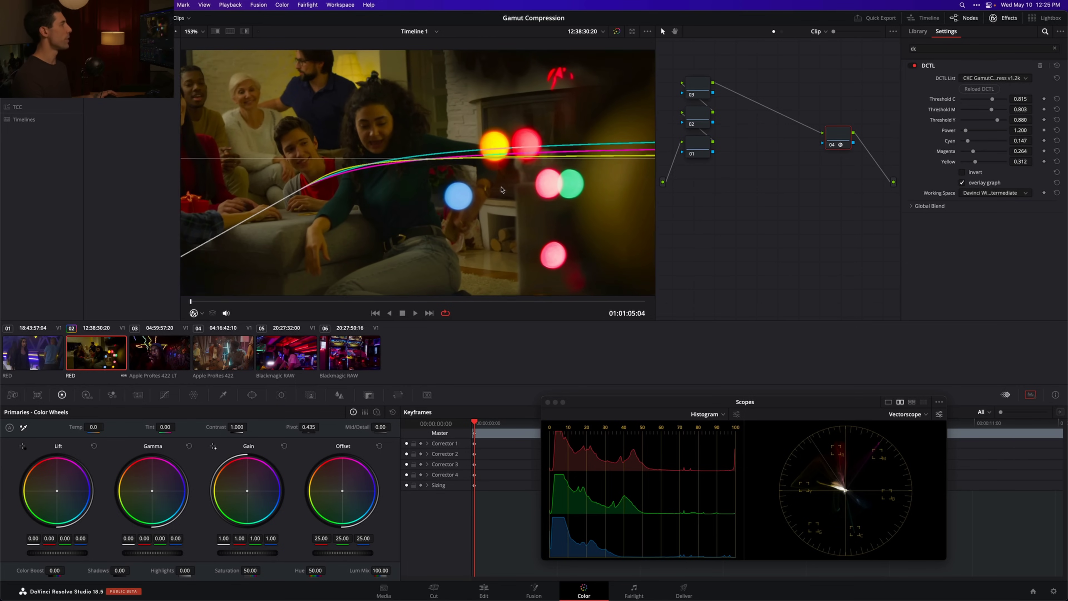